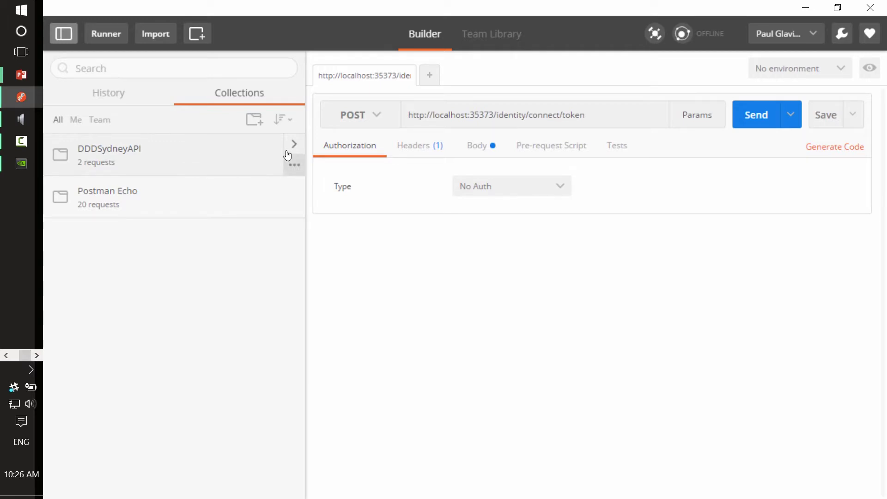
# Open the "Resource Owner password credential grant" request from the DDDSydneyAPI collection and check its token endpoint URL
pyautogui.click(228, 154)
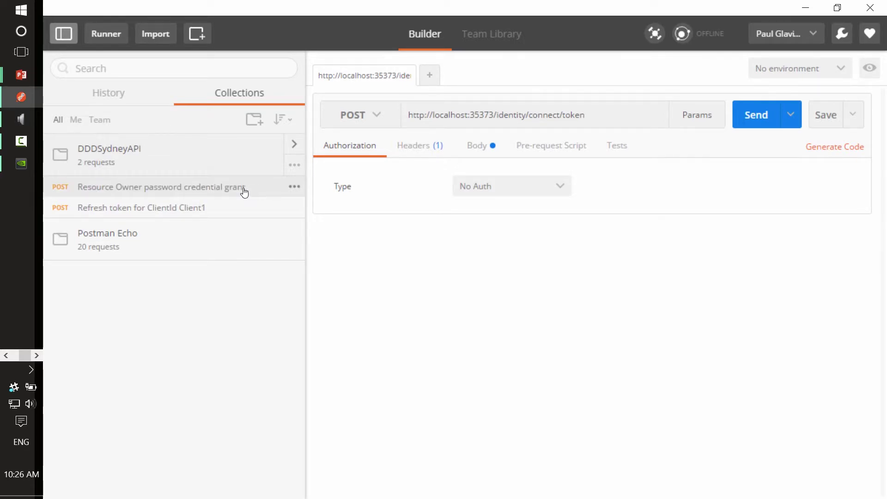
pyautogui.click(225, 187)
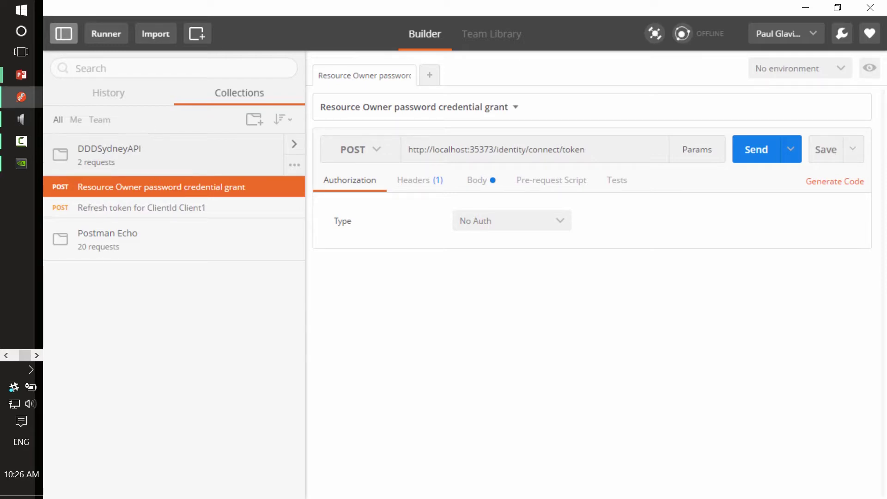
pyautogui.doubleClick(518, 151)
pyautogui.click(578, 149)
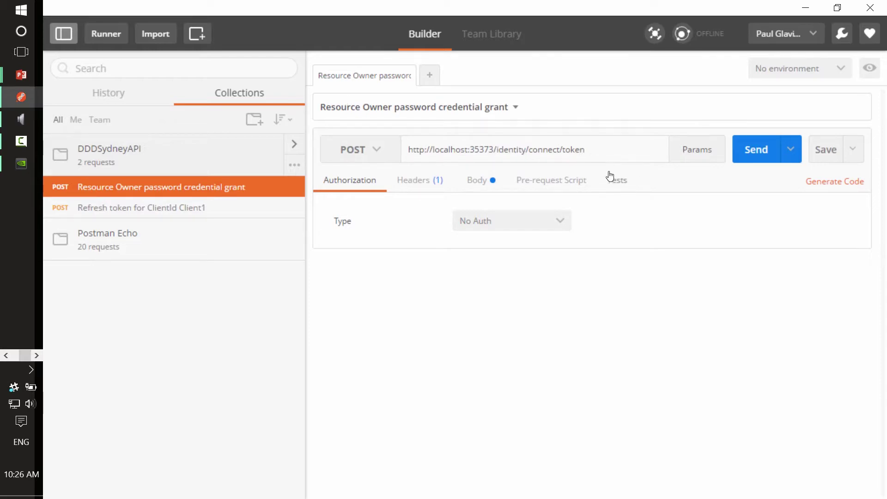
# Review the request's Authorization header and its form-urlencoded body parameters, and send the request
pyautogui.click(420, 181)
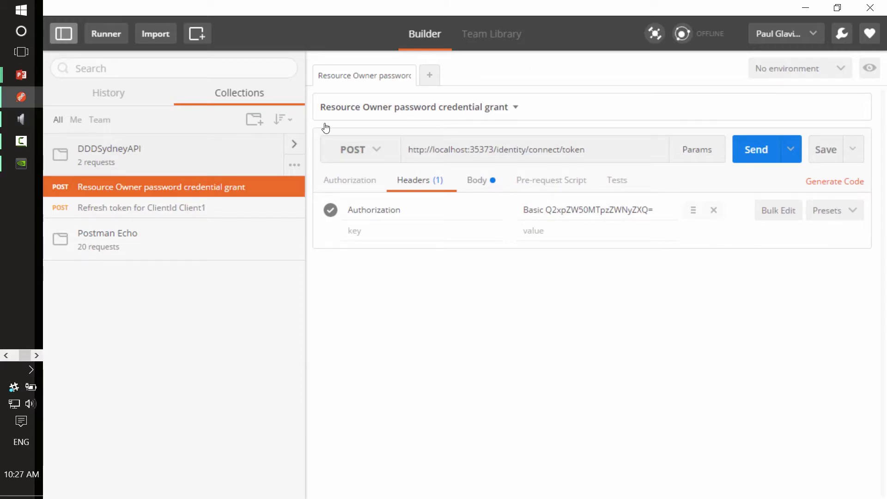
pyautogui.click(474, 184)
pyautogui.click(614, 242)
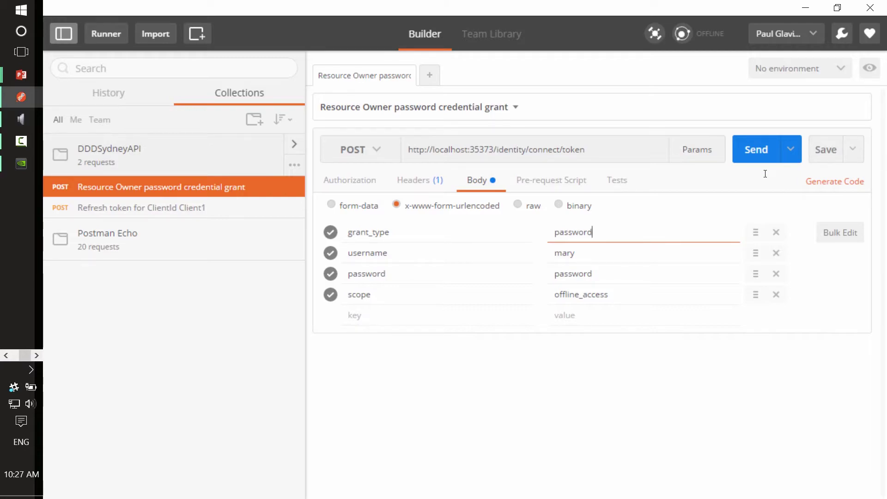
pyautogui.click(764, 158)
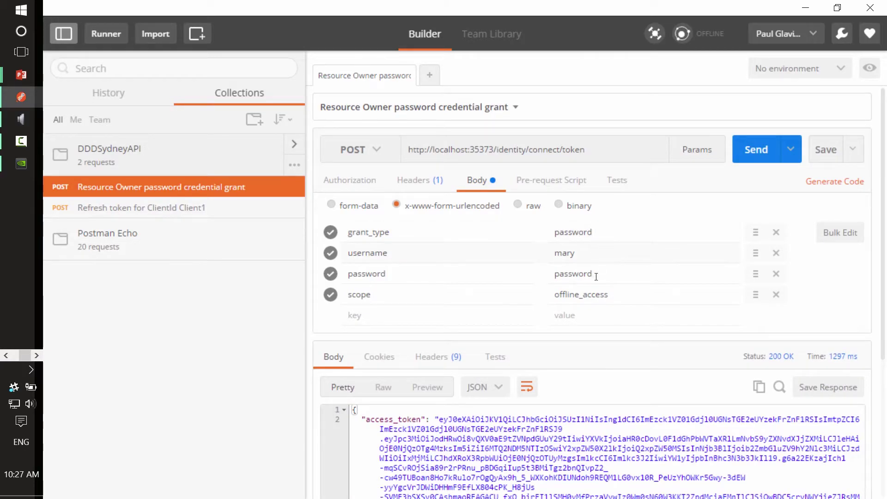
# Examine the access_token and refresh_token values in the JSON response body
pyautogui.scroll(-3, 588, 322)
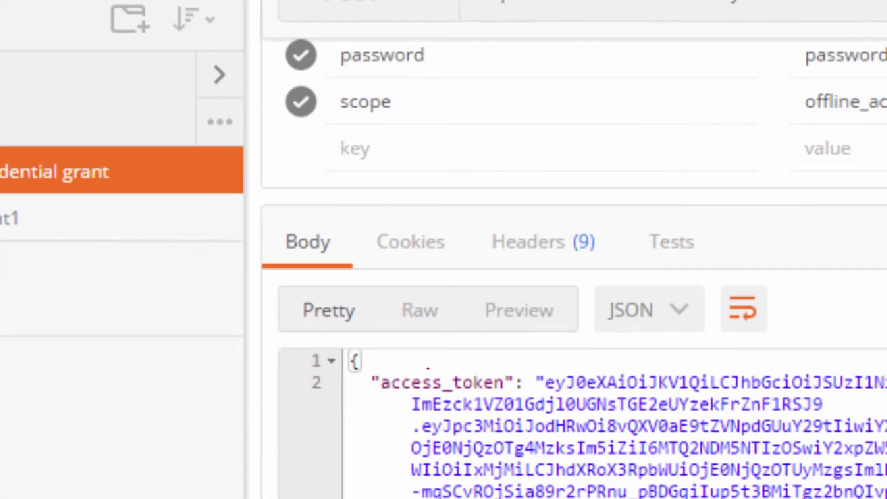
pyautogui.moveTo(347, 355); pyautogui.dragTo(479, 368)
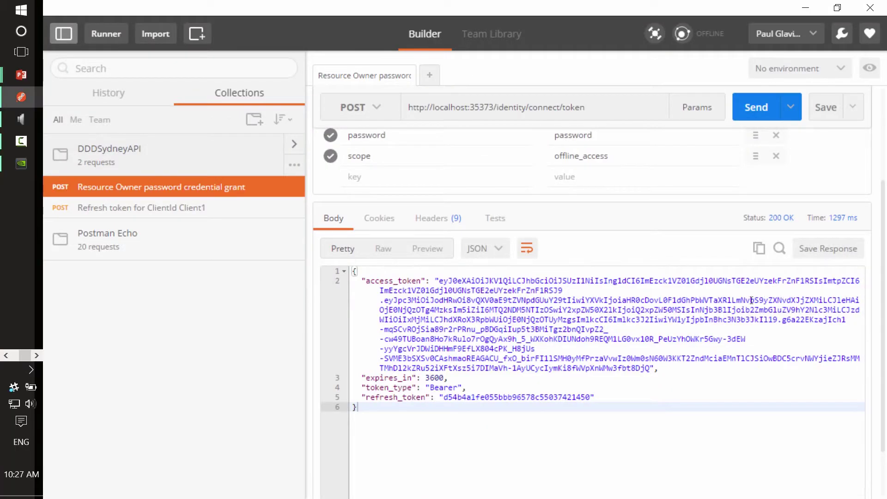
pyautogui.moveTo(651, 368); pyautogui.dragTo(240, 184)
pyautogui.rightClick(357, 279)
pyautogui.click(466, 300)
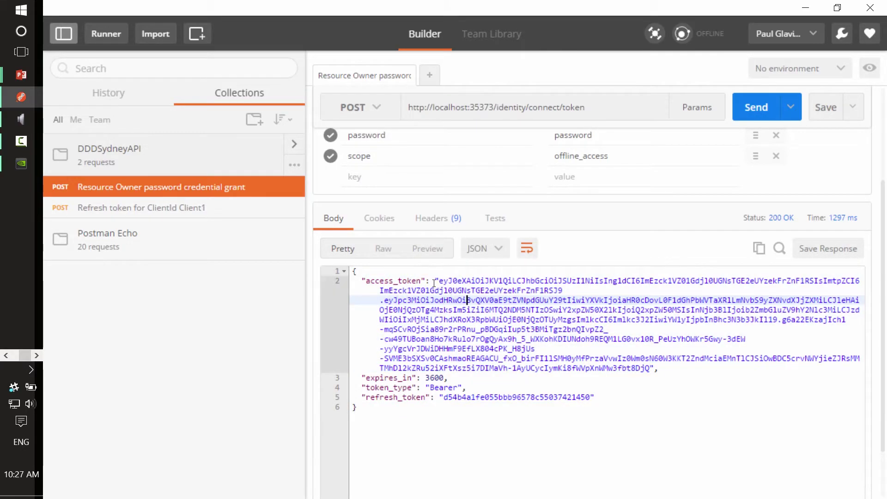
pyautogui.click(560, 346)
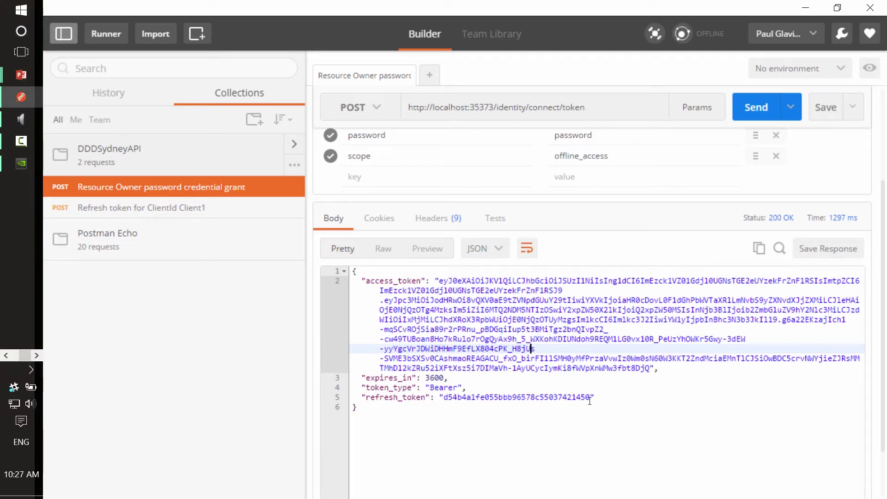
pyautogui.moveTo(593, 397); pyautogui.dragTo(445, 400)
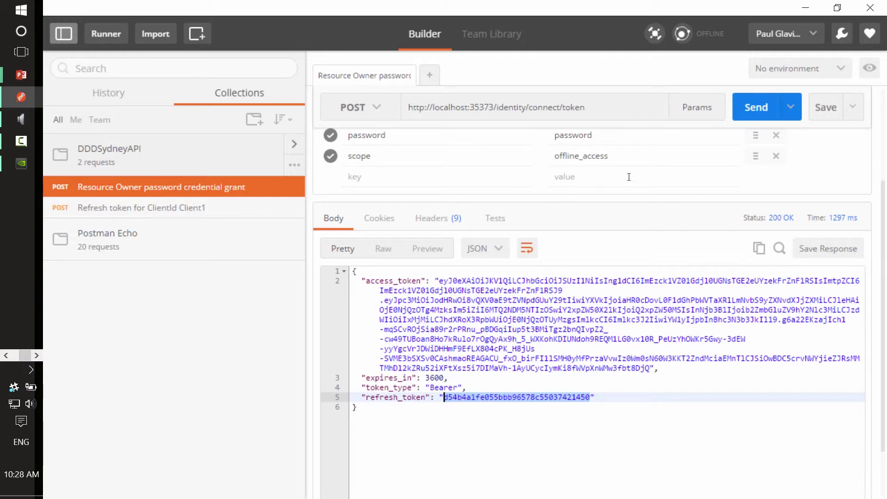
# Change the scope parameter in the request body to "read" and send the request again
pyautogui.click(637, 155)
pyautogui.hotkey('ctrl', 'a')
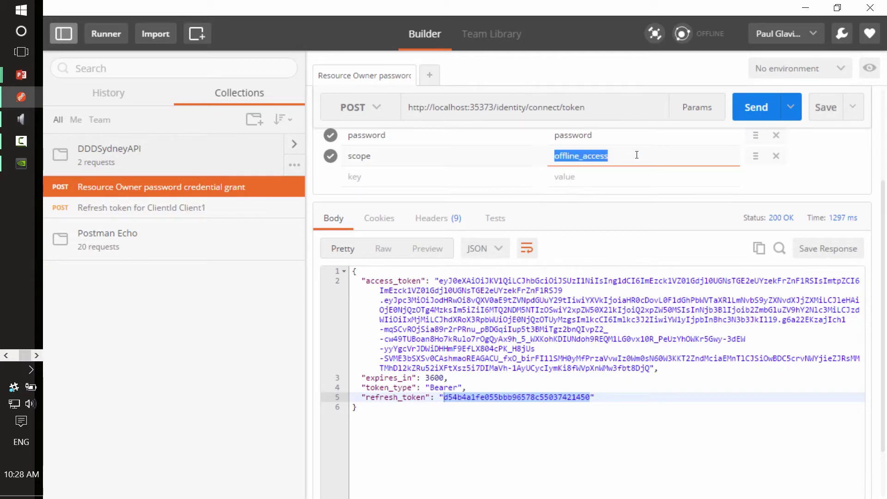
pyautogui.write('read')
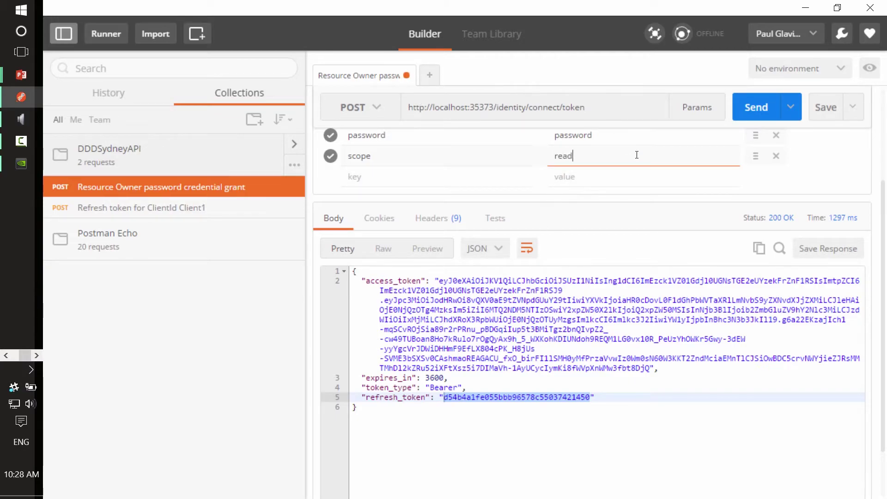
pyautogui.click(759, 110)
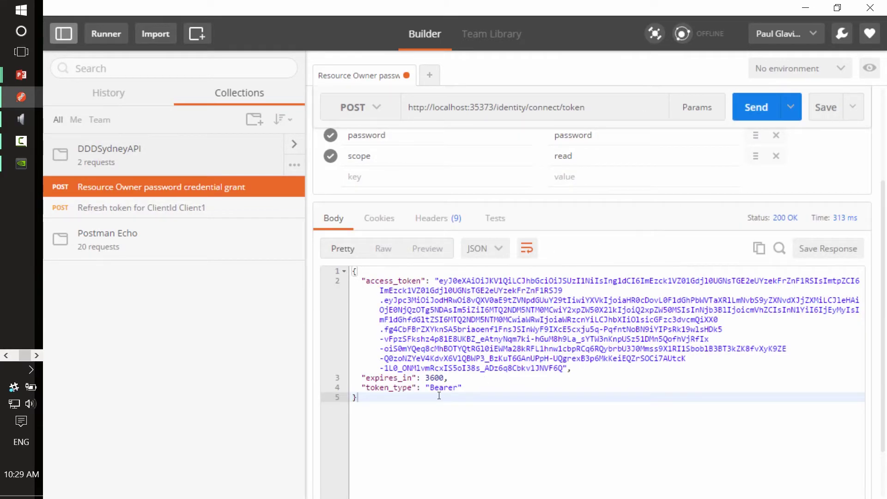
# Set the scope parameter to "offline_access" and resend the password credential grant request
pyautogui.click(615, 159)
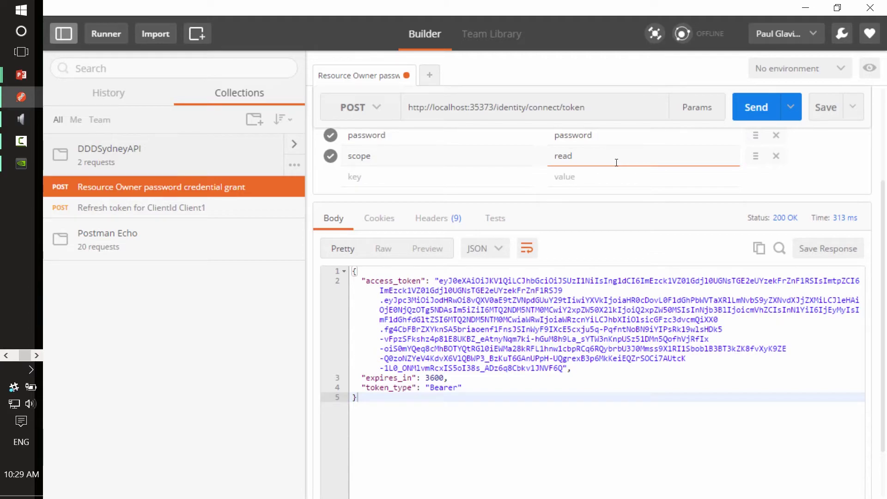
pyautogui.press('BackSpace')
pyautogui.press('BackSpace')
pyautogui.press('BackSpace')
pyautogui.press('BackSpace')
pyautogui.write('offline_access')
pyautogui.click(751, 116)
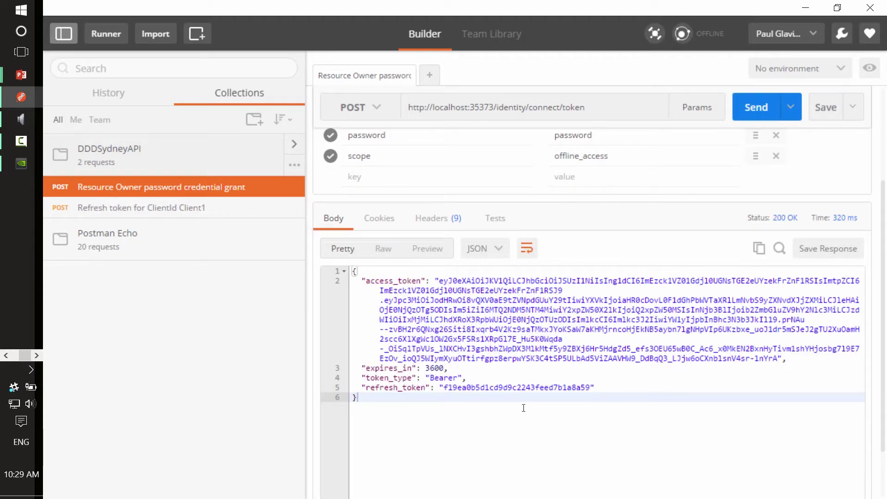
# Copy the refresh token from the response into the refresh_token parameter of the "Refresh token for ClientId Client1" request, replacing the existing value
pyautogui.doubleClick(515, 387)
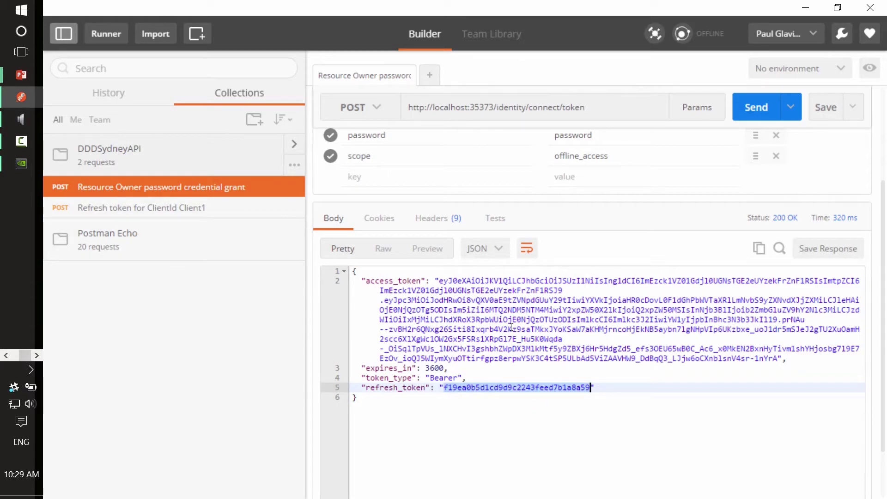
pyautogui.click(123, 208)
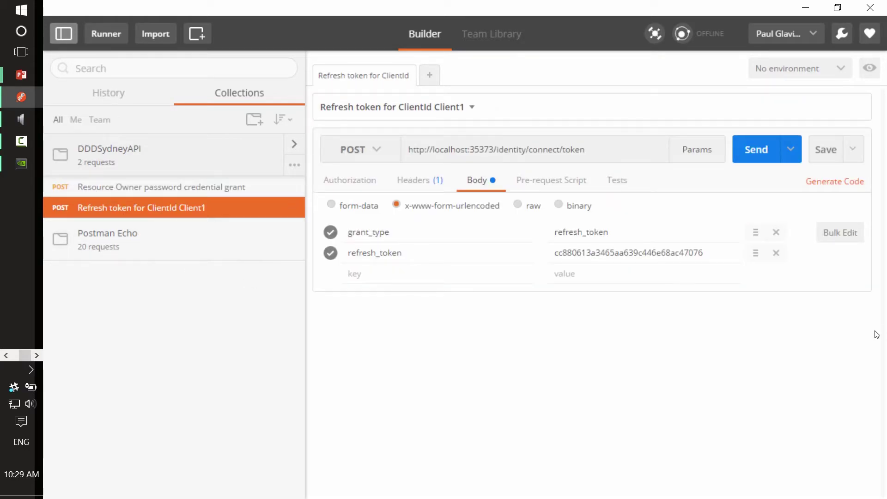
pyautogui.click(604, 253)
pyautogui.doubleClick(603, 253)
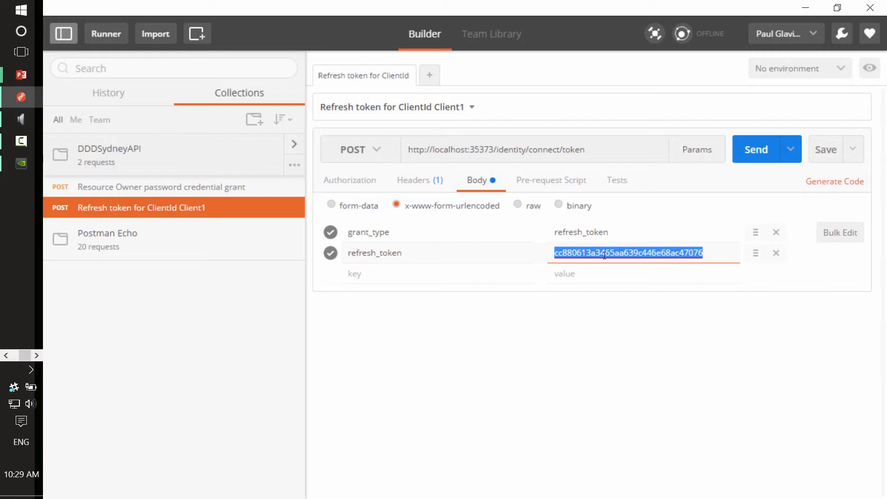
pyautogui.hotkey('ctrl', 'v')
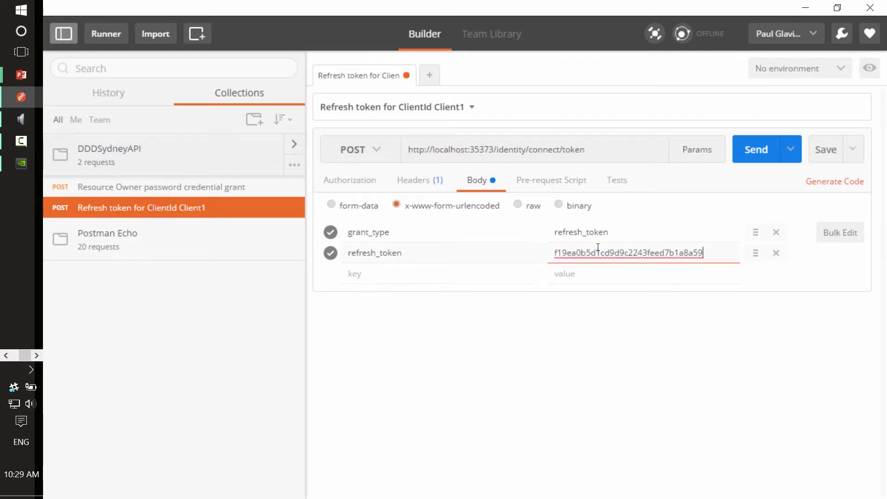
# Send the "Refresh token for ClientId Client1" request several times to obtain new access tokens
pyautogui.click(761, 165)
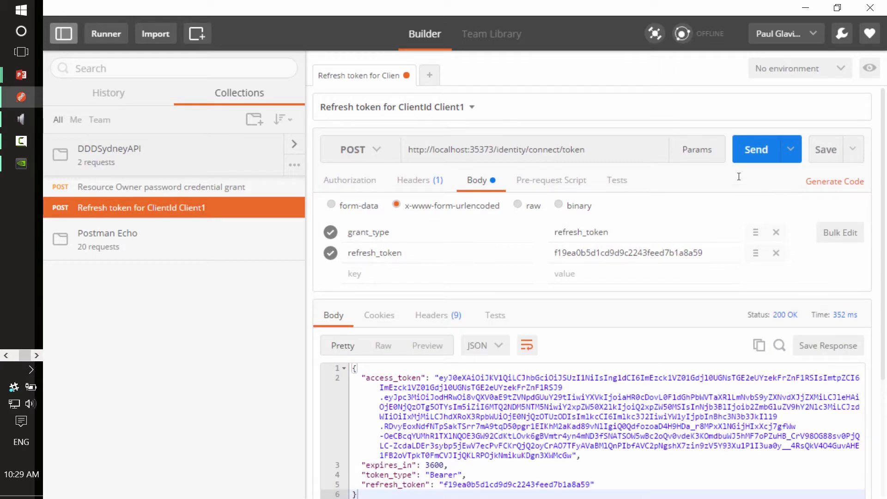
pyautogui.click(756, 150)
pyautogui.click(757, 150)
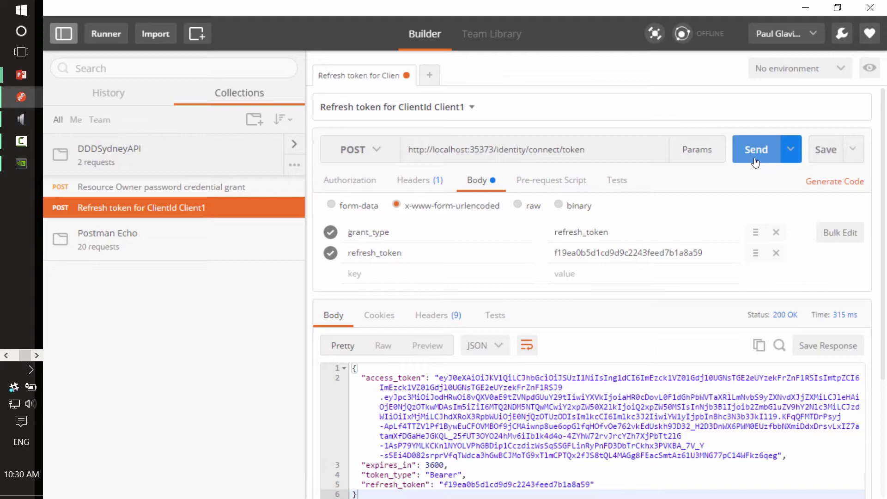
pyautogui.click(756, 163)
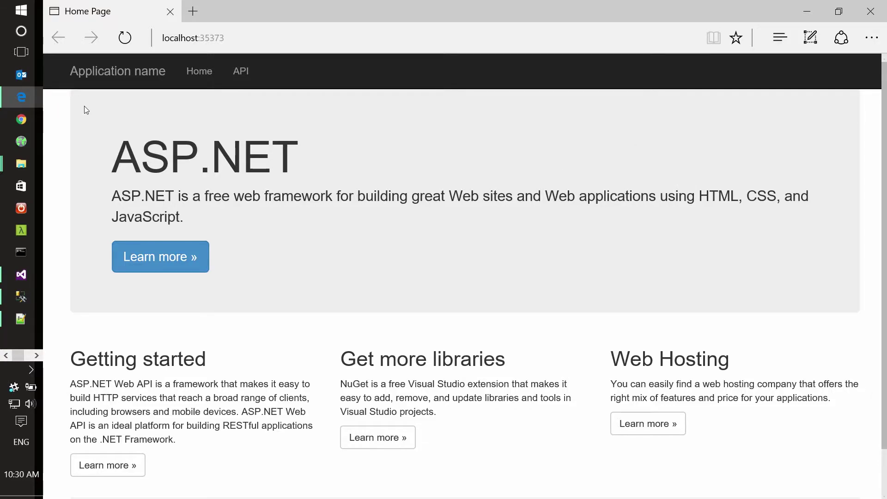
# Switch to the PowerPoint slide show at the "High level View" slide
pyautogui.hotkey('alt', 'Tab')
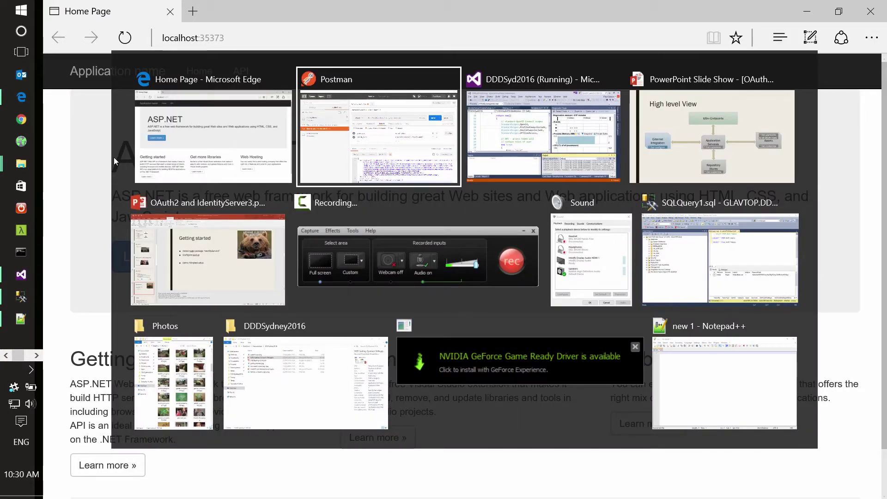
pyautogui.hotkey('alt', 'Tab')
pyautogui.hotkey('alt', 'Tab')
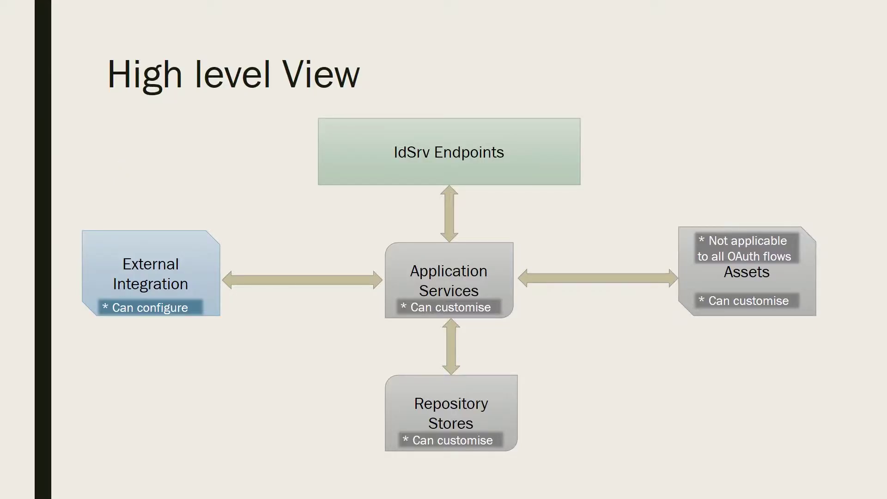